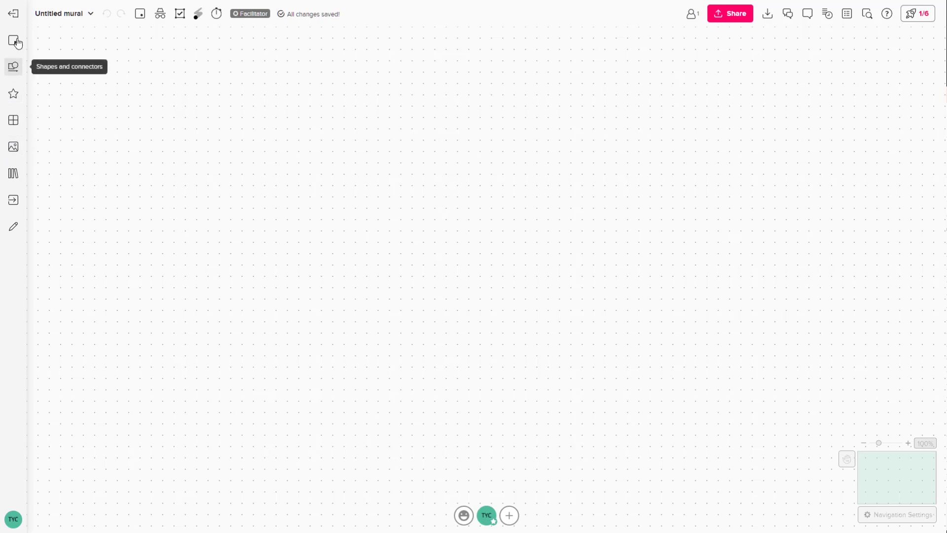
# Place a yellow 3x3, a yellow 5x3 and a pink 5x3 sticky note, then open the icon library
pyautogui.click(14, 44)
pyautogui.moveTo(54, 124); pyautogui.dragTo(424, 200)
pyautogui.moveTo(78, 188); pyautogui.dragTo(242, 208)
pyautogui.moveTo(123, 183); pyautogui.dragTo(417, 143)
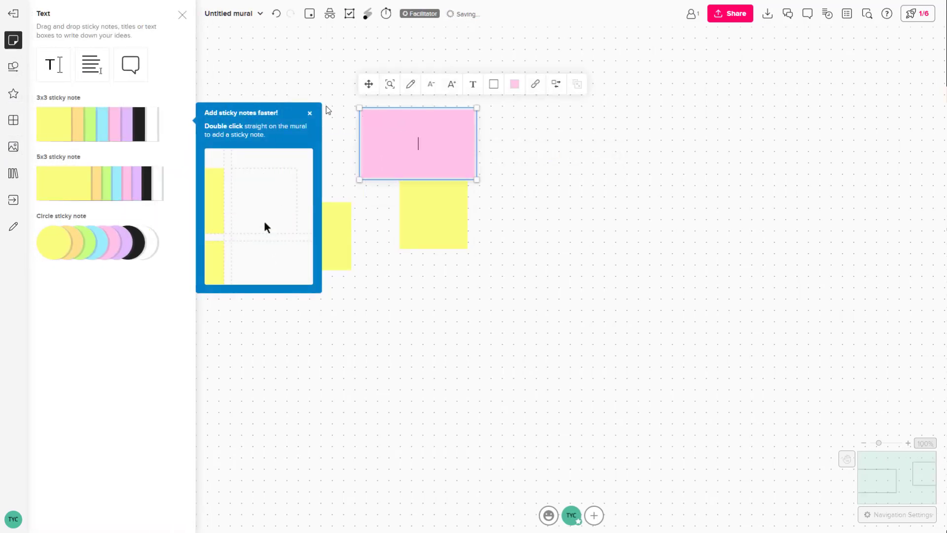
pyautogui.click(311, 113)
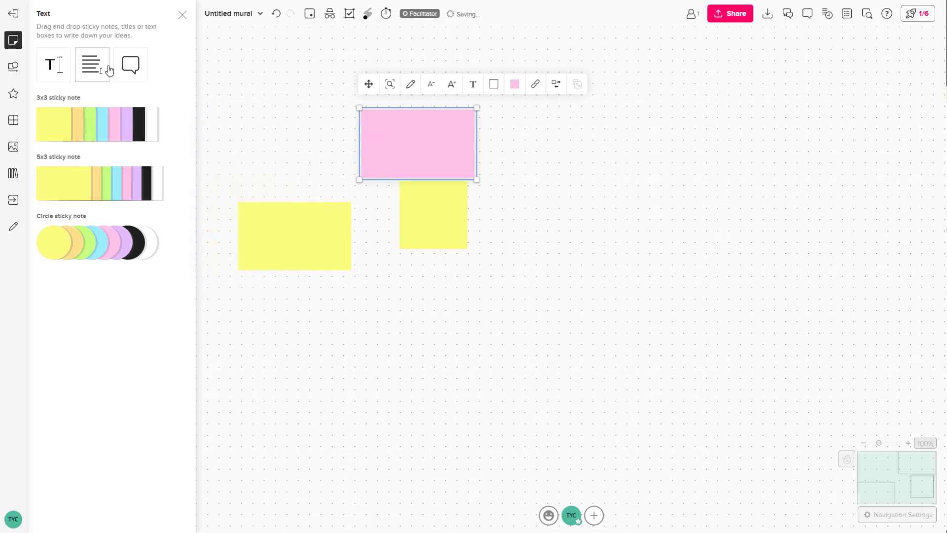
pyautogui.click(14, 95)
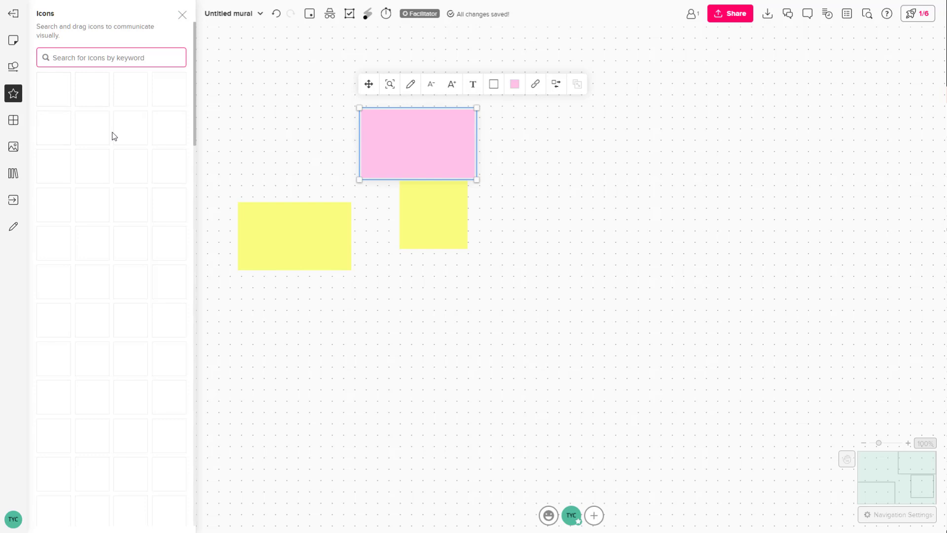
# Place an arrow icon and a fire icon right of the notes, with the arrow beside the fire
pyautogui.moveTo(54, 89); pyautogui.dragTo(545, 203)
pyautogui.moveTo(170, 170); pyautogui.dragTo(506, 218)
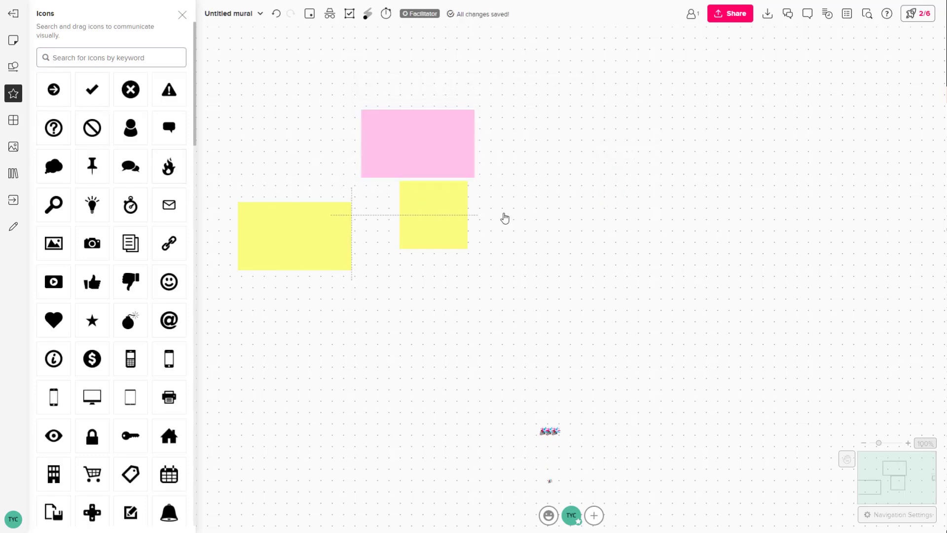
pyautogui.click(554, 230)
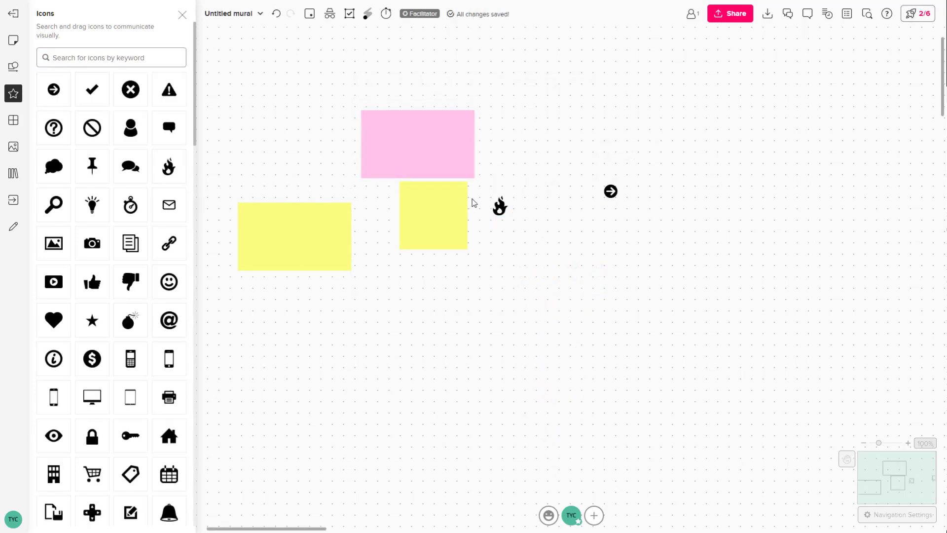
pyautogui.click(611, 190)
pyautogui.moveTo(611, 191); pyautogui.dragTo(549, 192)
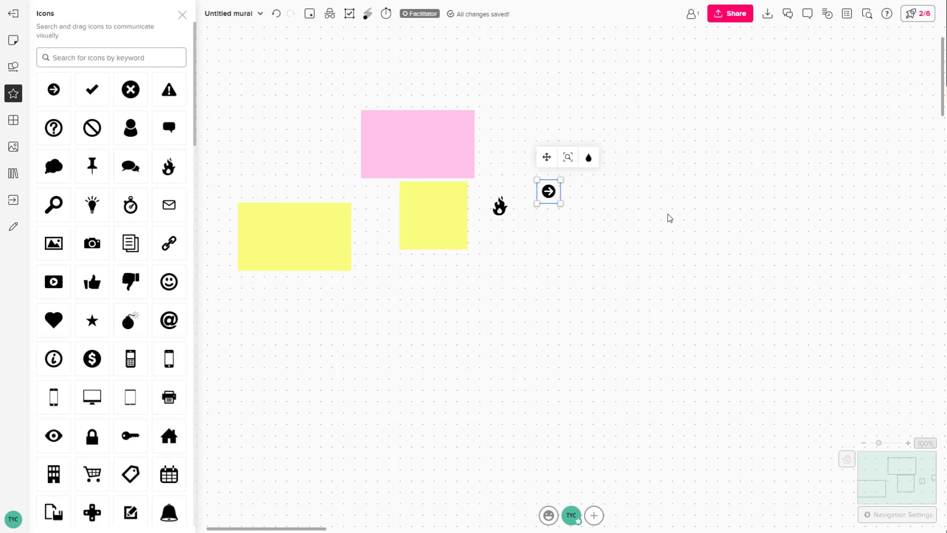
# Add an area from the board's context menu and title it 'TutorTube Area'
pyautogui.rightClick(709, 108)
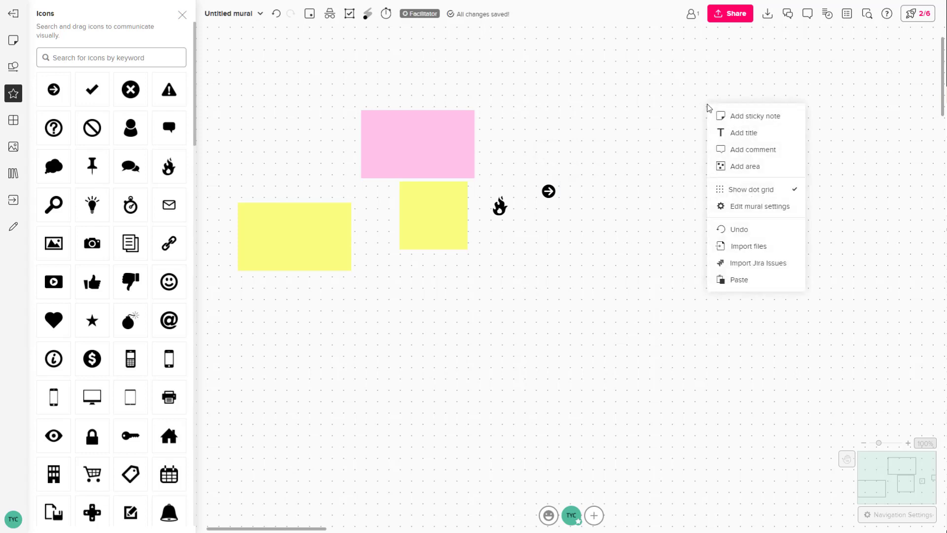
pyautogui.click(764, 166)
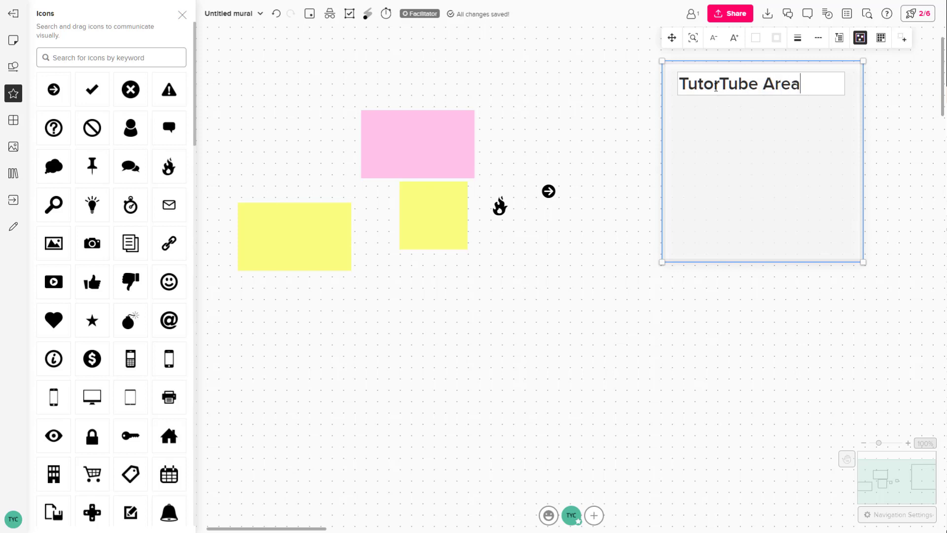
pyautogui.rightClick(763, 134)
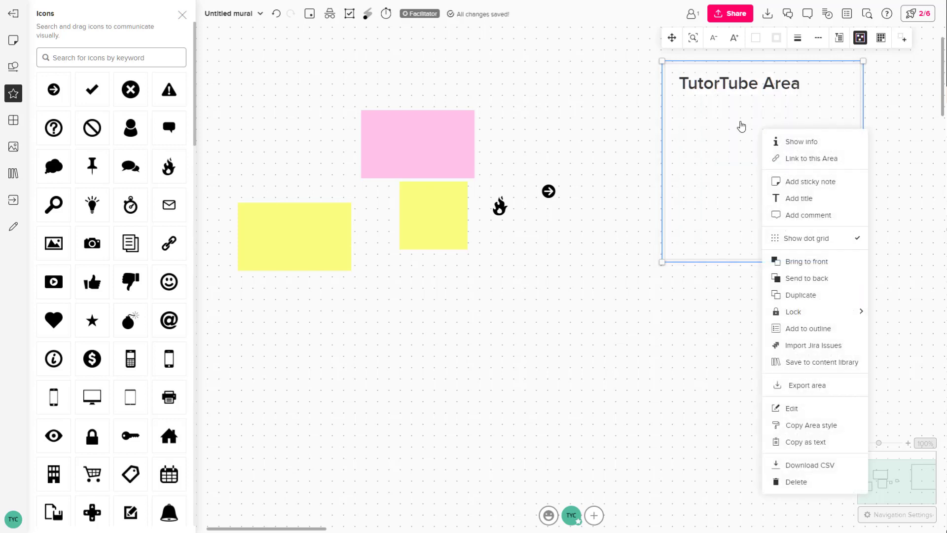
# Add a sticky note inside TutorTube Area and move it to the left
pyautogui.click(806, 182)
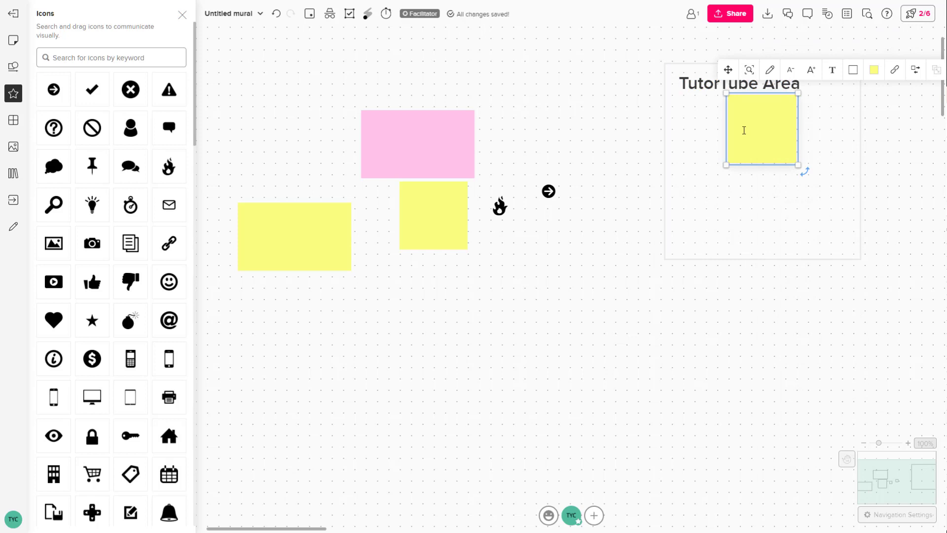
pyautogui.click(801, 119)
pyautogui.moveTo(795, 114); pyautogui.dragTo(731, 124)
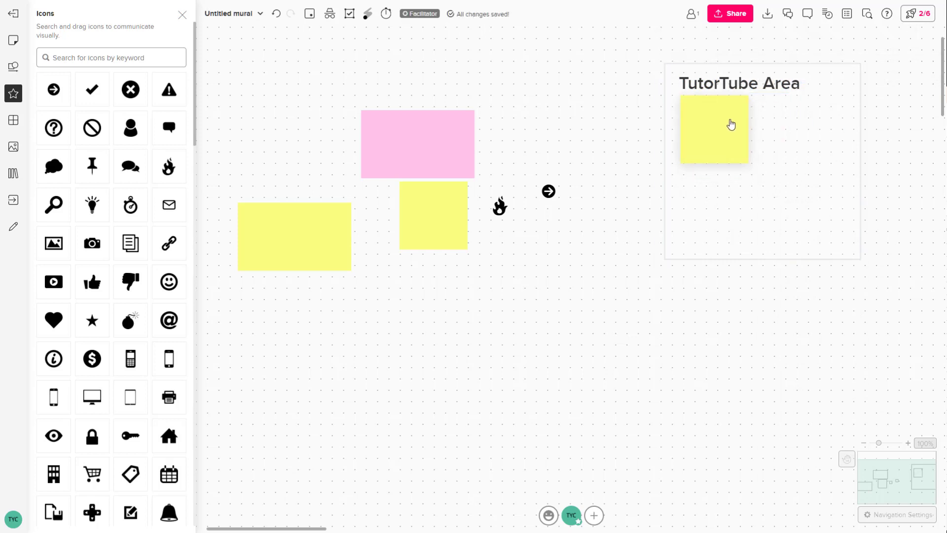
pyautogui.click(781, 124)
# Add a 'This is a title...' title and a second sticky note to the area
pyautogui.rightClick(782, 123)
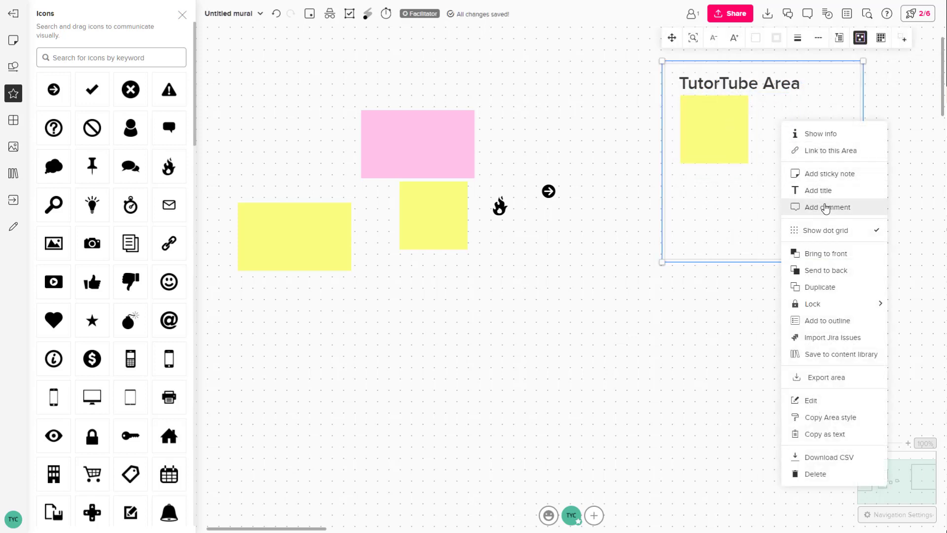
pyautogui.click(850, 192)
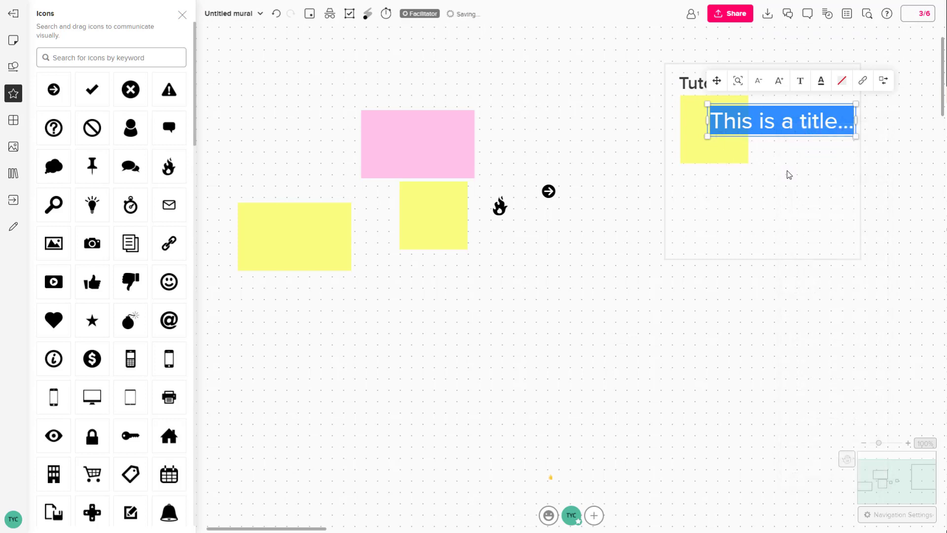
pyautogui.click(774, 163)
pyautogui.rightClick(773, 160)
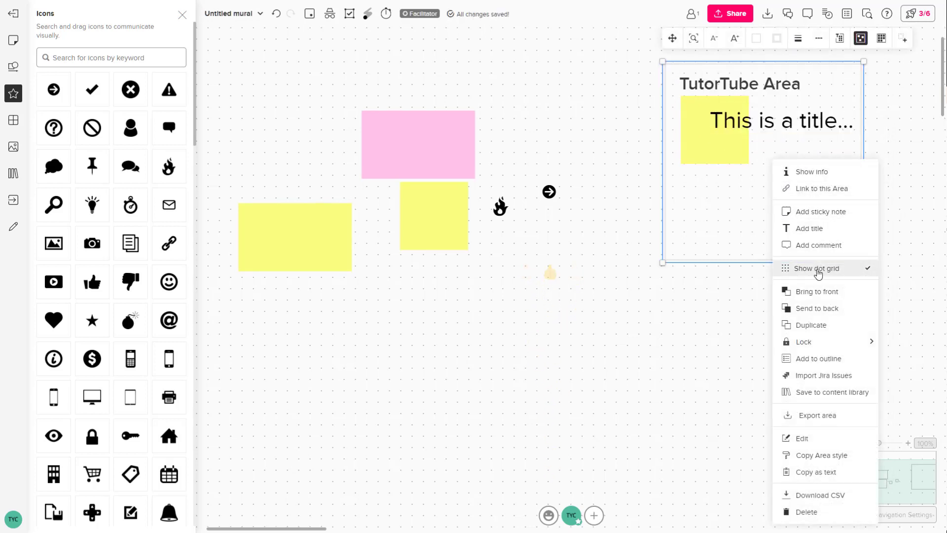
pyautogui.click(817, 218)
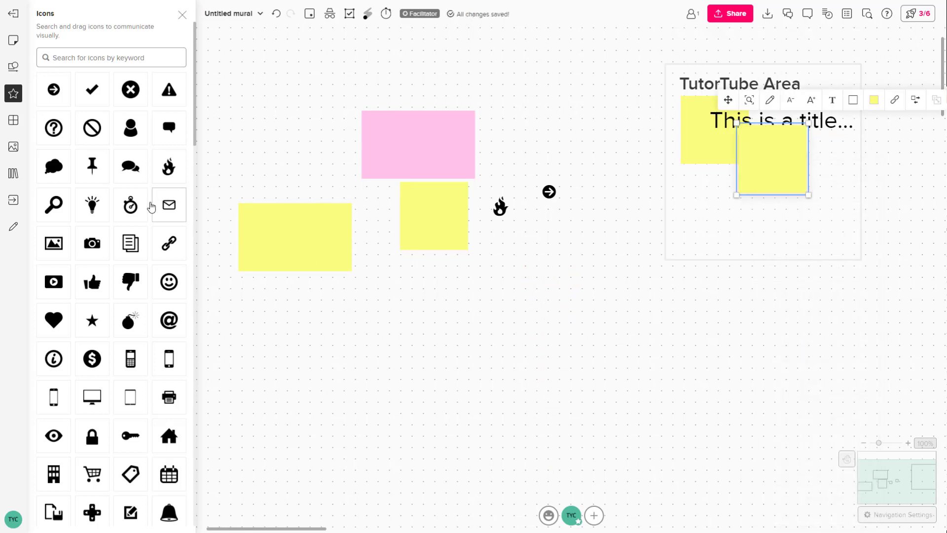
# Drop an enlarged mail icon into TutorTube Area
pyautogui.moveTo(659, 216); pyautogui.dragTo(779, 173)
pyautogui.click(820, 192)
pyautogui.click(790, 80)
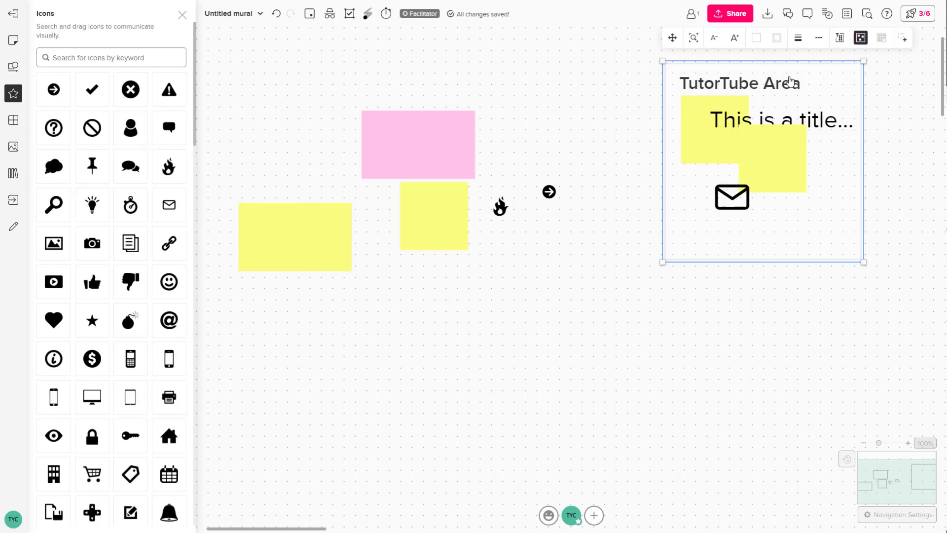
# Enlarge TutorTube Area by dragging its edges and corner wider and taller
pyautogui.moveTo(791, 63); pyautogui.dragTo(680, 107)
pyautogui.moveTo(808, 194); pyautogui.dragTo(908, 192)
pyautogui.moveTo(906, 309); pyautogui.dragTo(907, 344)
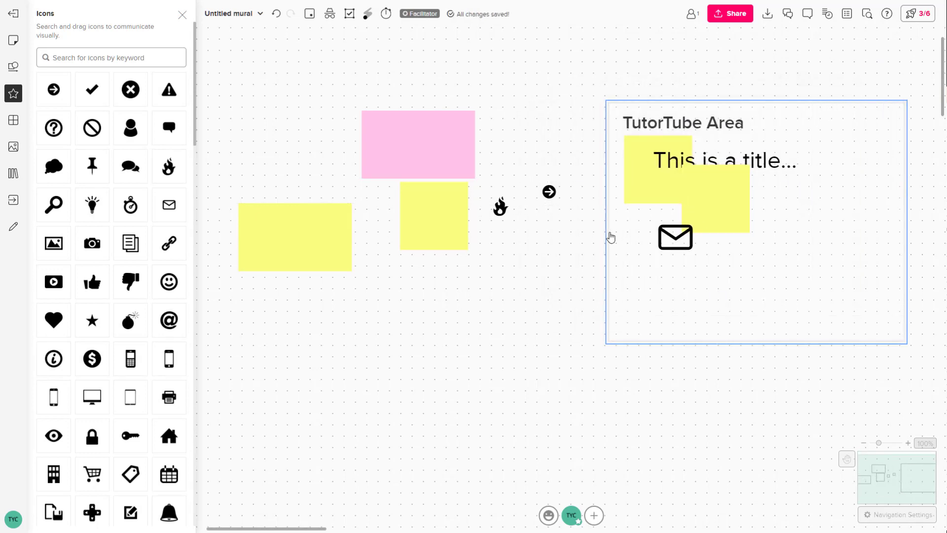
pyautogui.moveTo(606, 104); pyautogui.dragTo(585, 86)
# Add a large two-speech-bubbles icon inside the area beside the mail icon
pyautogui.moveTo(130, 166); pyautogui.dragTo(825, 179)
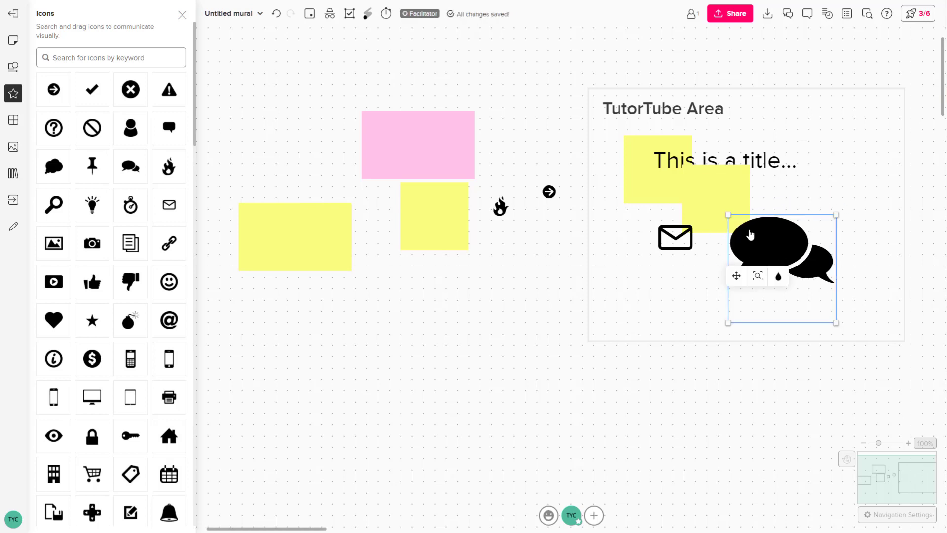
pyautogui.click(836, 75)
pyautogui.click(762, 156)
pyautogui.click(835, 153)
# Toggle the area's title off and back on twice, leaving it displayed
pyautogui.click(701, 108)
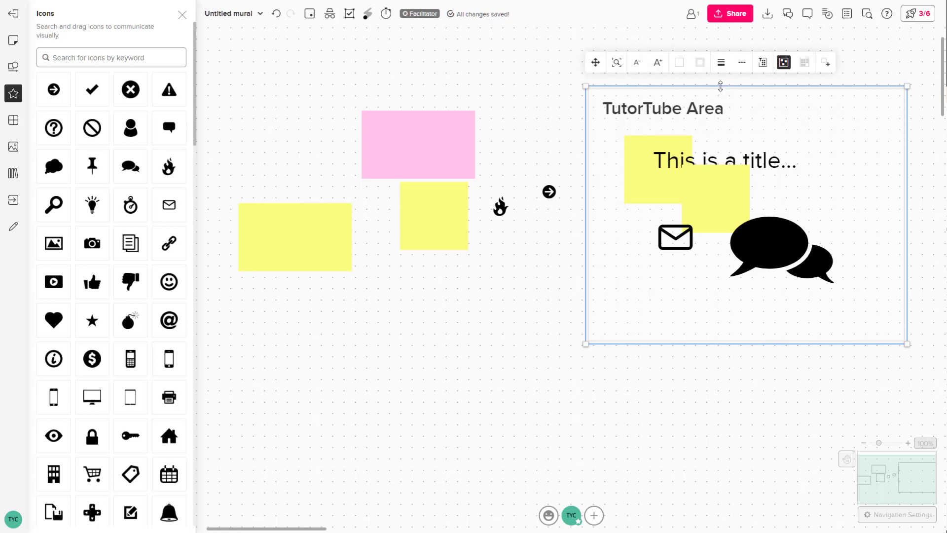
pyautogui.click(771, 69)
pyautogui.click(771, 68)
pyautogui.click(770, 68)
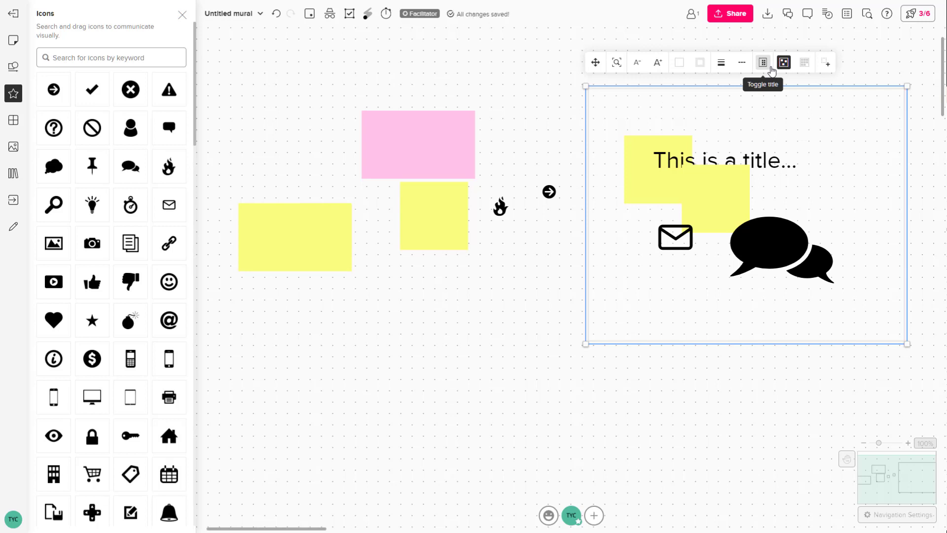
pyautogui.click(770, 68)
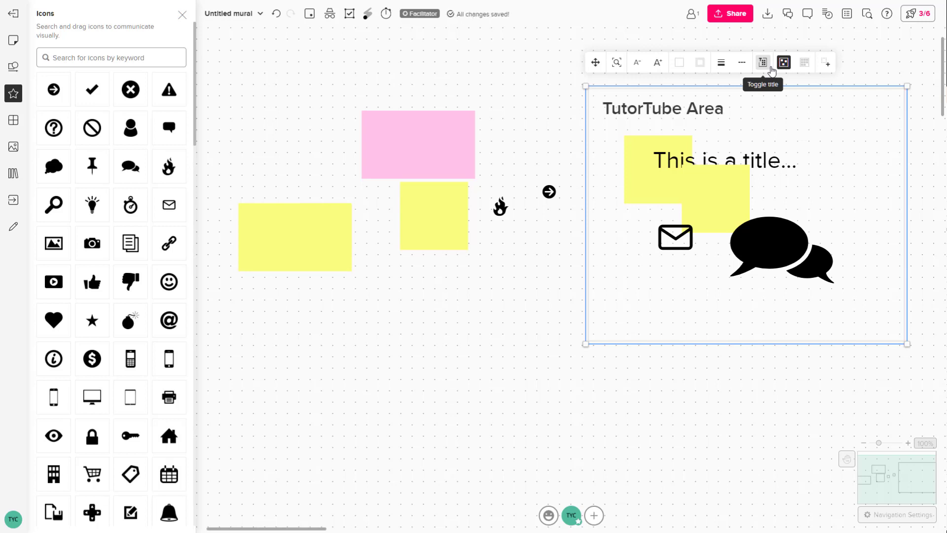
# Try larger and smaller title text, then fill the area with light blue
pyautogui.click(657, 65)
pyautogui.click(639, 64)
pyautogui.click(657, 65)
pyautogui.click(639, 64)
pyautogui.click(684, 66)
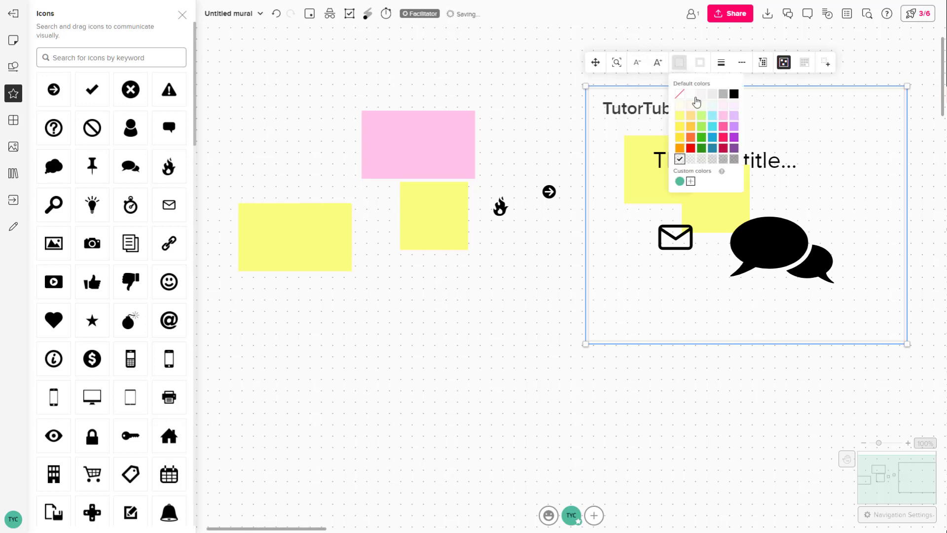
pyautogui.click(717, 120)
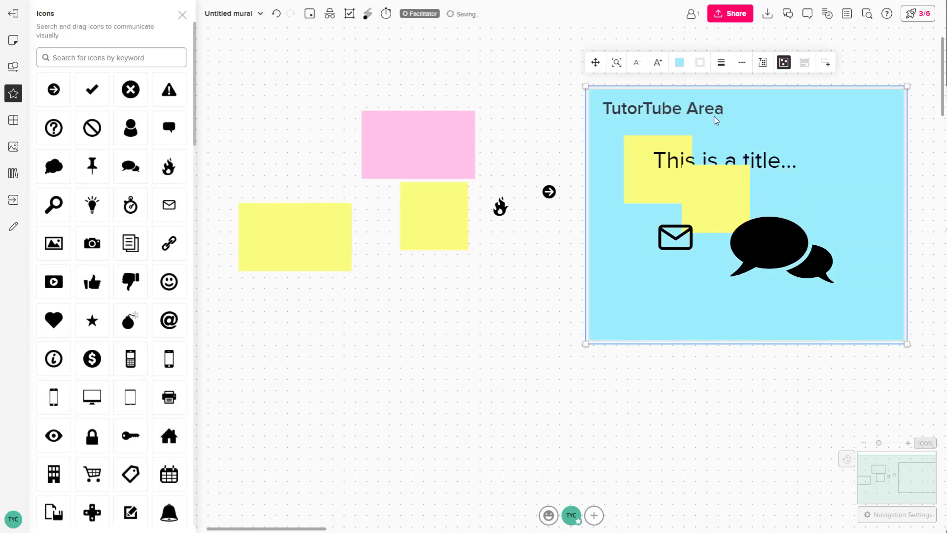
# Give the area a dark green border at the thickest weight, dashed
pyautogui.click(698, 69)
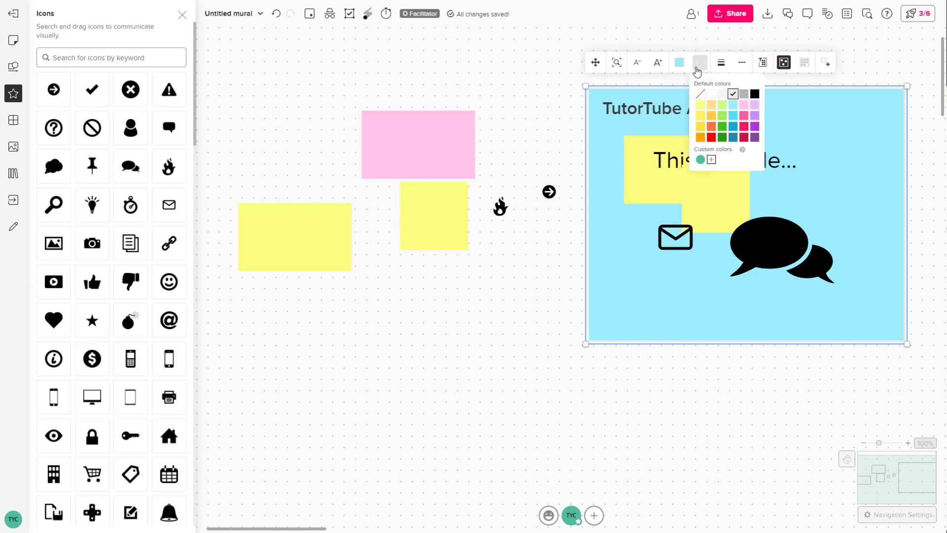
pyautogui.click(722, 138)
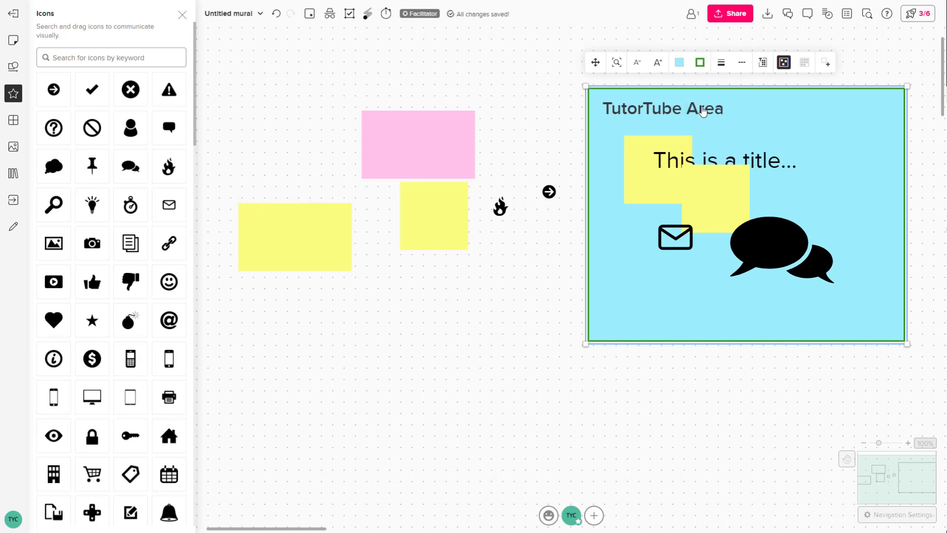
pyautogui.click(721, 63)
pyautogui.click(787, 84)
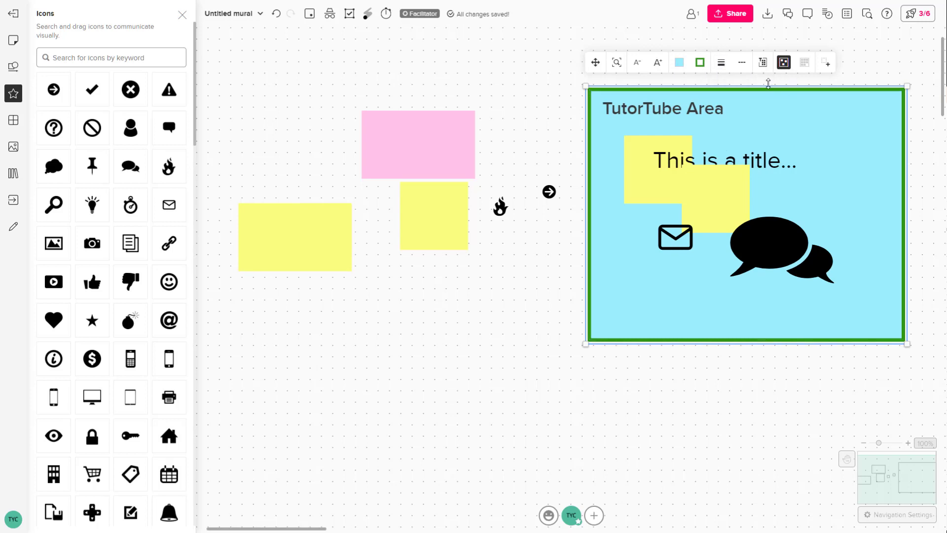
pyautogui.click(741, 63)
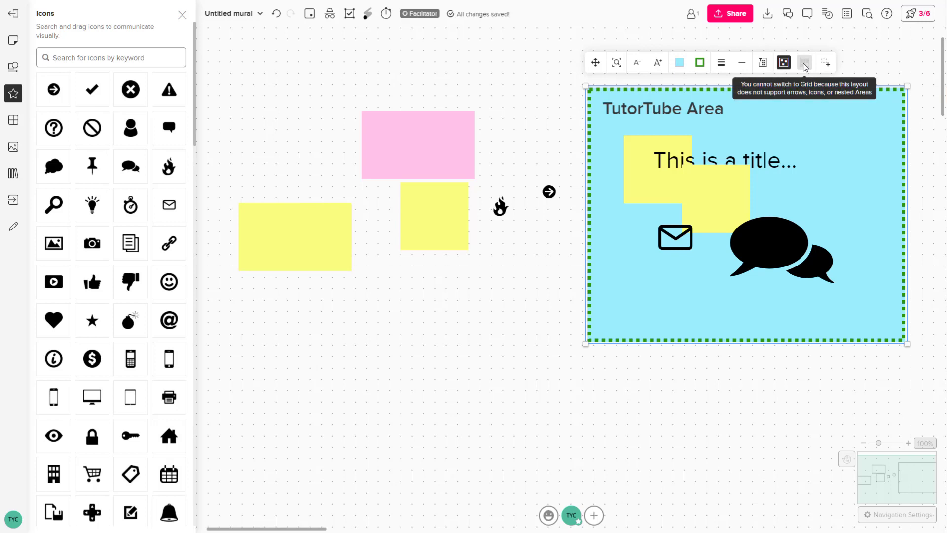
# Delete the chat-bubble and envelope icons from TutorTube Area
pyautogui.click(778, 257)
pyautogui.press('Delete')
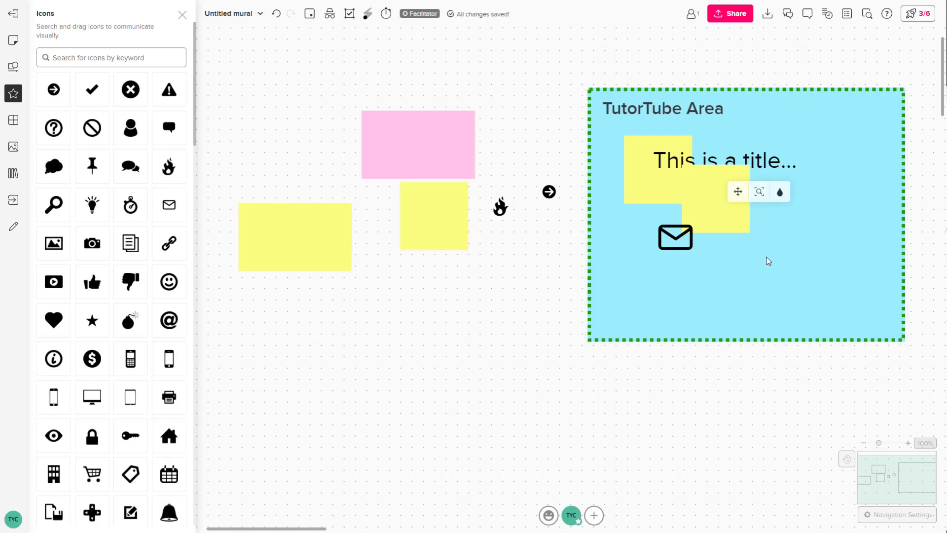
pyautogui.click(671, 240)
pyautogui.press('Delete')
# Reposition the right sticky note and title, then apply Grid layout to the area
pyautogui.moveTo(734, 196); pyautogui.dragTo(800, 235)
pyautogui.moveTo(779, 161); pyautogui.dragTo(798, 151)
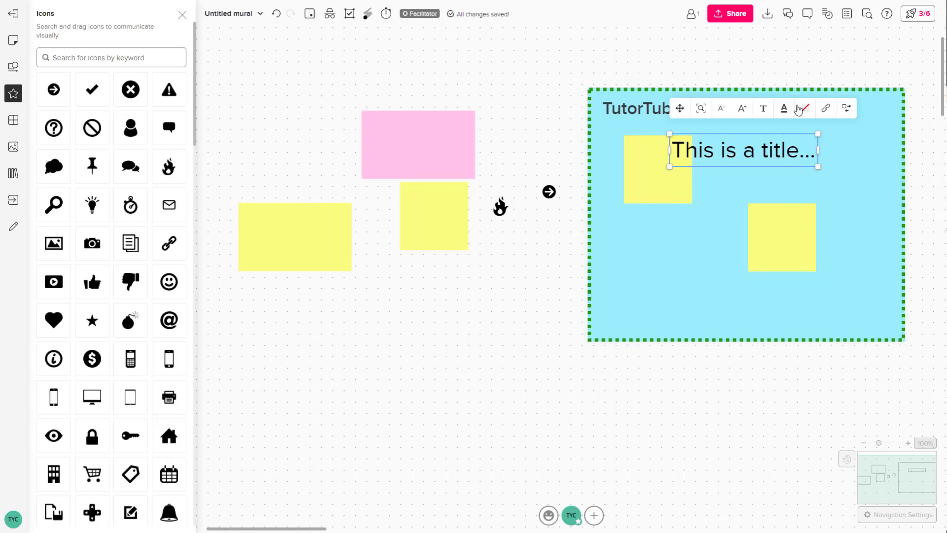
pyautogui.click(847, 124)
pyautogui.click(829, 105)
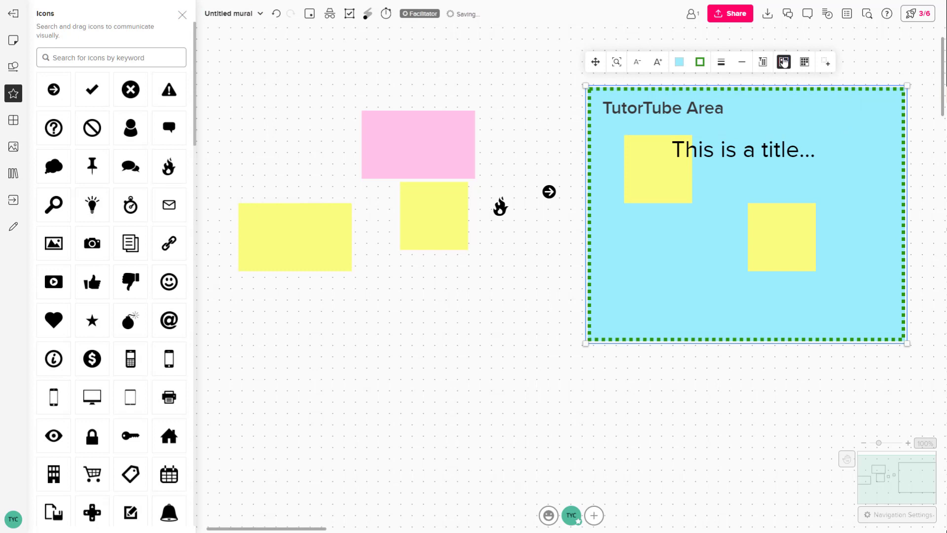
pyautogui.click(806, 64)
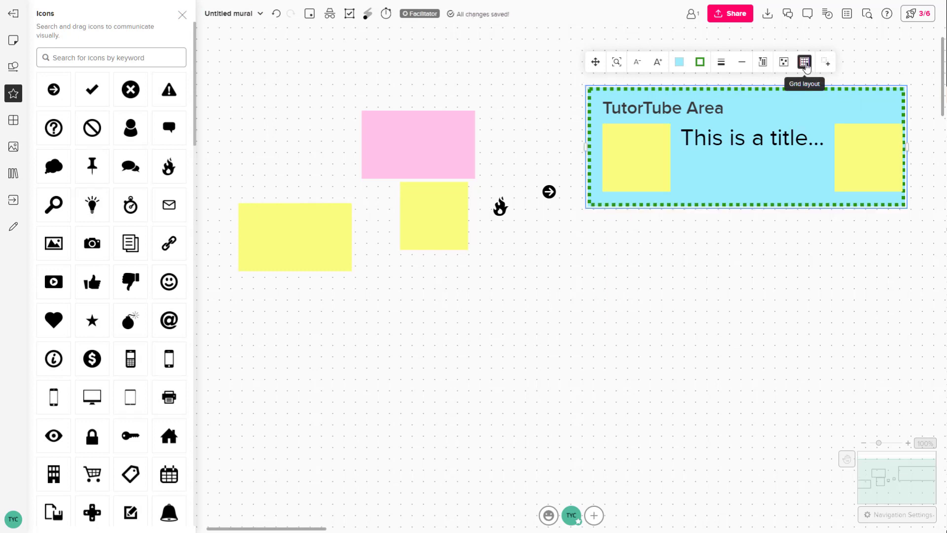
# Add three more sticky notes to TutorTube Area and enlarge the newest one
pyautogui.click(845, 171)
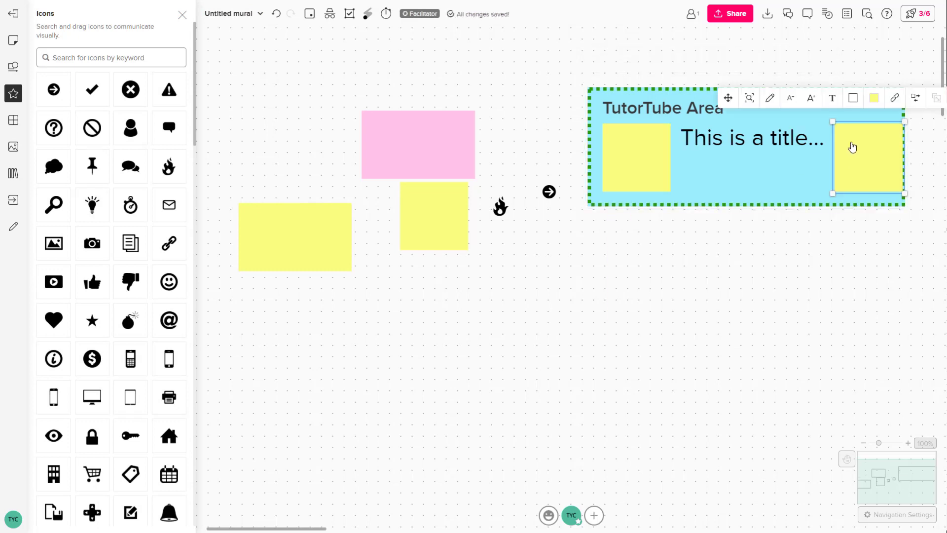
pyautogui.click(784, 171)
pyautogui.rightClick(785, 172)
pyautogui.click(789, 220)
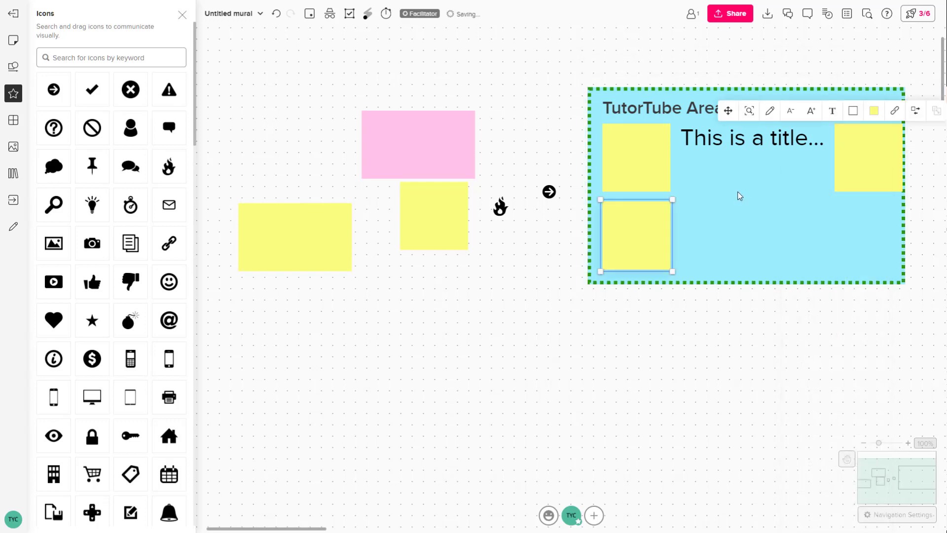
pyautogui.rightClick(739, 195)
pyautogui.click(784, 218)
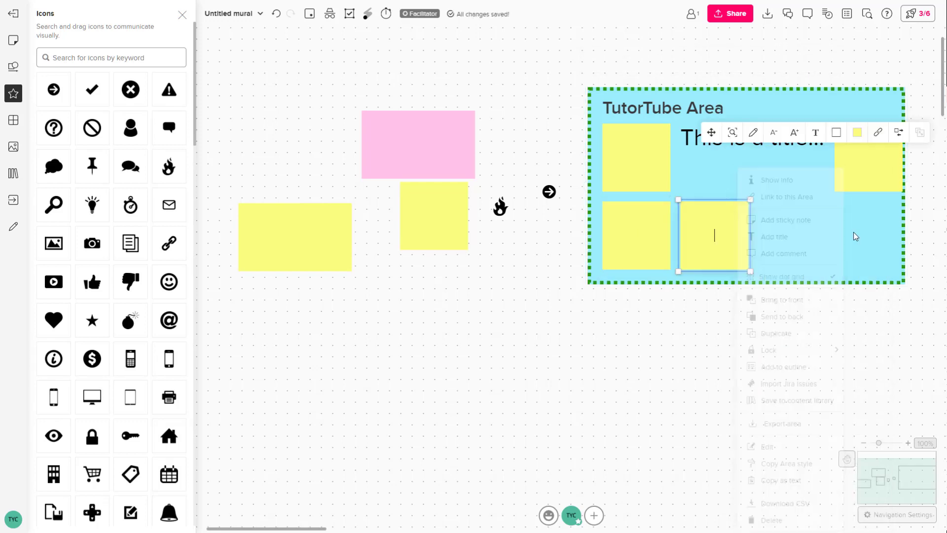
pyautogui.rightClick(853, 220)
pyautogui.click(857, 220)
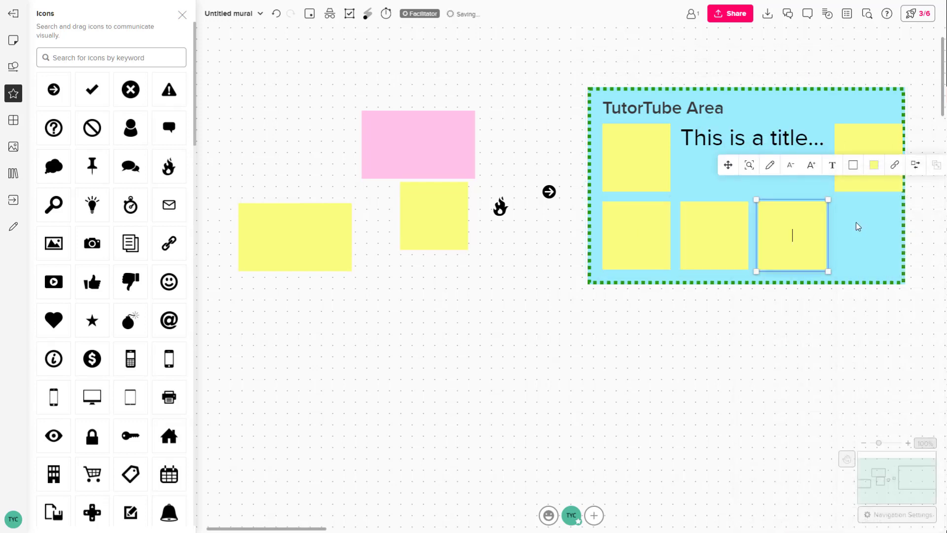
pyautogui.moveTo(827, 201); pyautogui.dragTo(858, 168)
# Turn off Grid layout for the area and move a sticky note freely within it
pyautogui.click(776, 256)
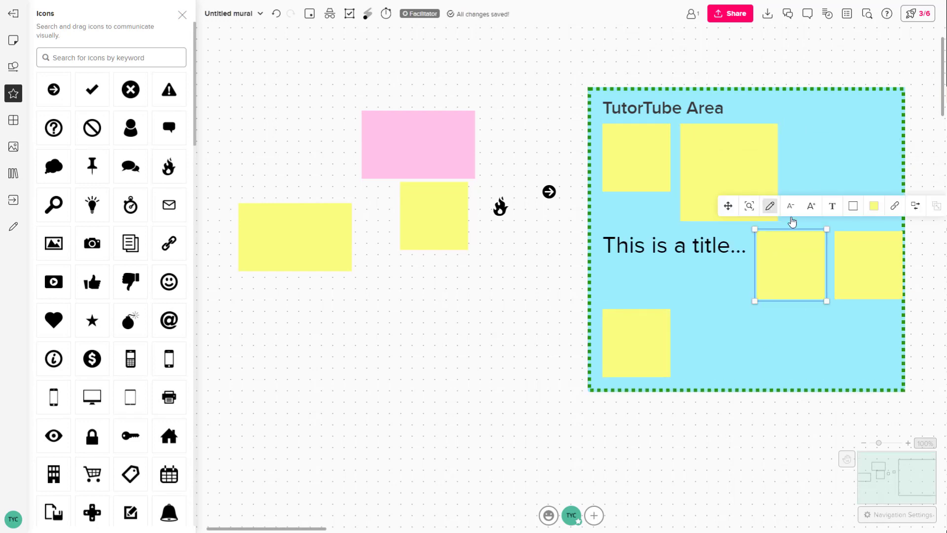
pyautogui.click(834, 102)
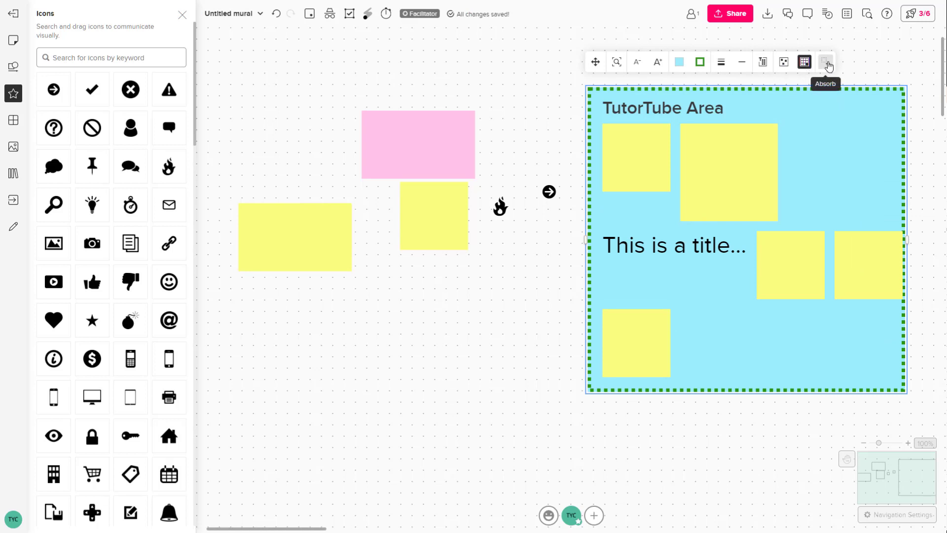
pyautogui.click(804, 61)
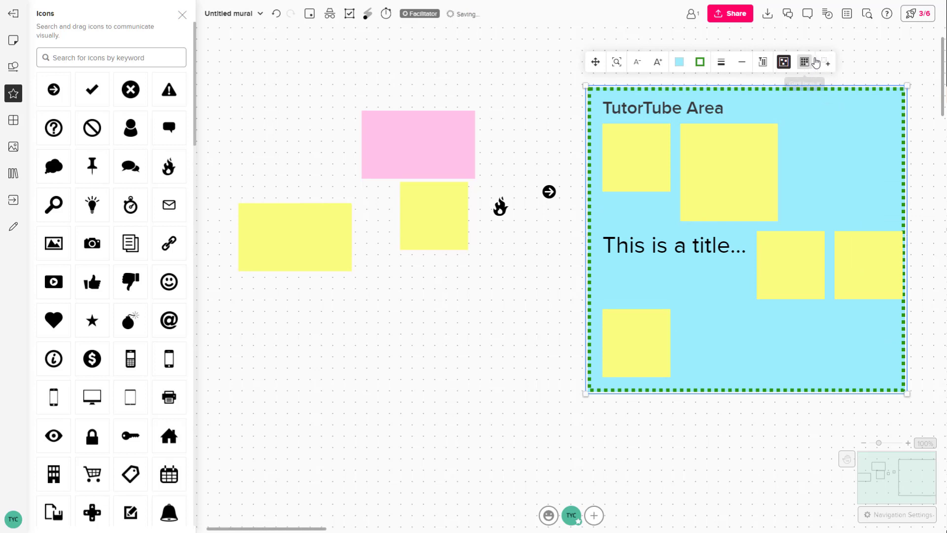
pyautogui.moveTo(765, 131); pyautogui.dragTo(804, 182)
pyautogui.click(776, 219)
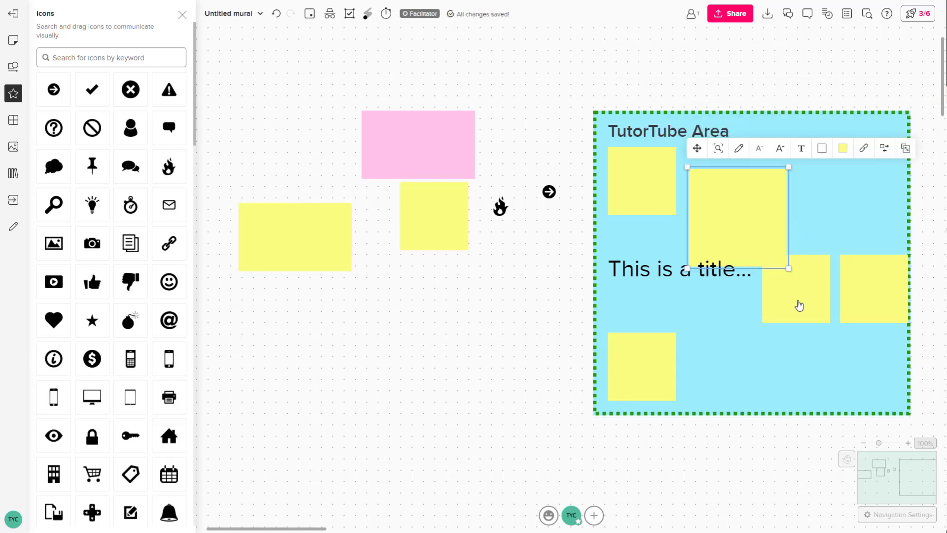
pyautogui.click(799, 305)
pyautogui.click(803, 131)
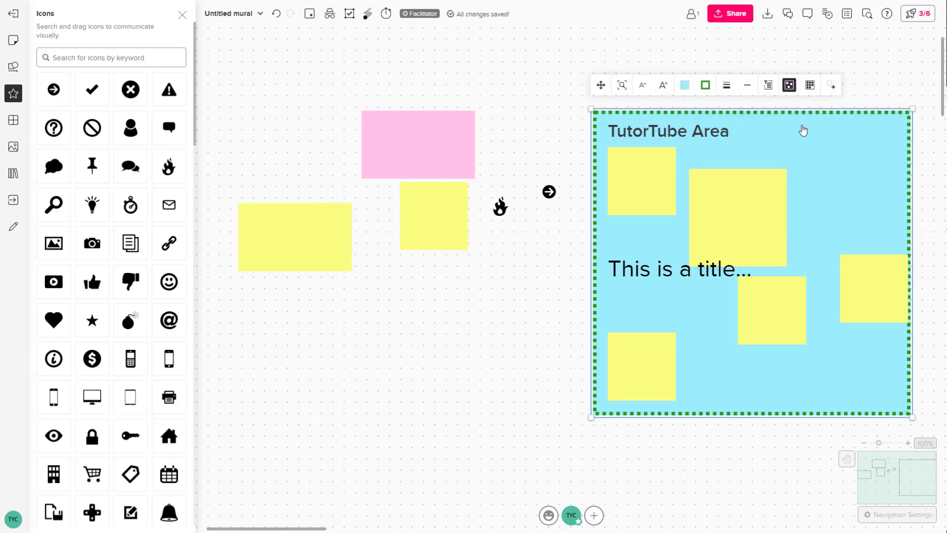
# Reapply Grid layout, resize the big sticky note to 183 px, and narrow the title box
pyautogui.click(811, 86)
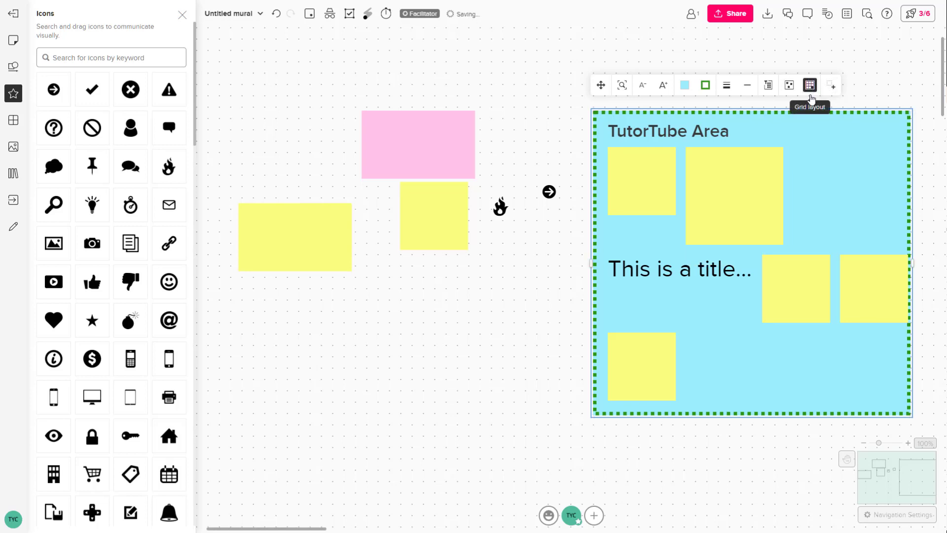
pyautogui.moveTo(806, 141); pyautogui.dragTo(776, 129)
pyautogui.click(721, 209)
pyautogui.moveTo(662, 228); pyautogui.dragTo(681, 214)
pyautogui.click(830, 155)
pyautogui.moveTo(880, 147); pyautogui.dragTo(858, 146)
pyautogui.click(847, 202)
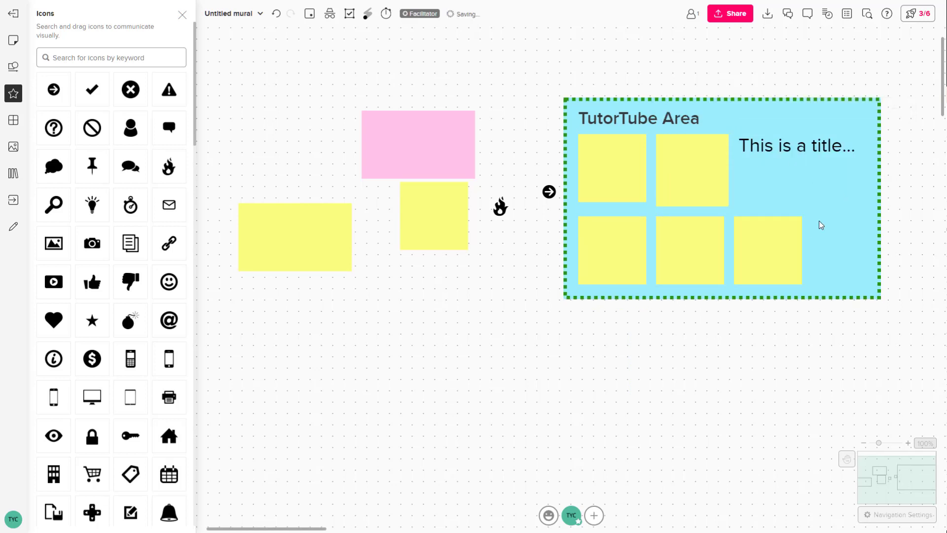
pyautogui.click(749, 112)
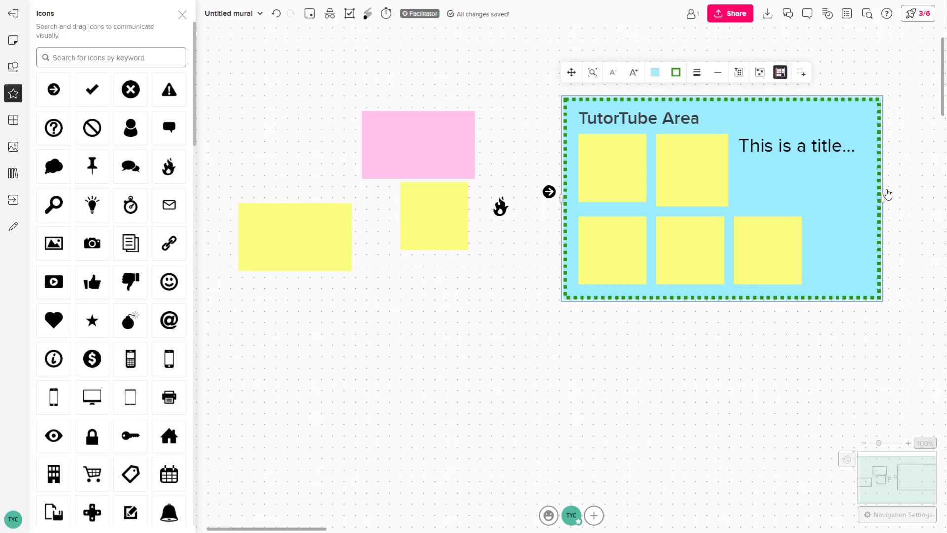
# Make the area narrower and taller, and move the sticky notes and title out onto the board
pyautogui.moveTo(884, 194); pyautogui.dragTo(805, 228)
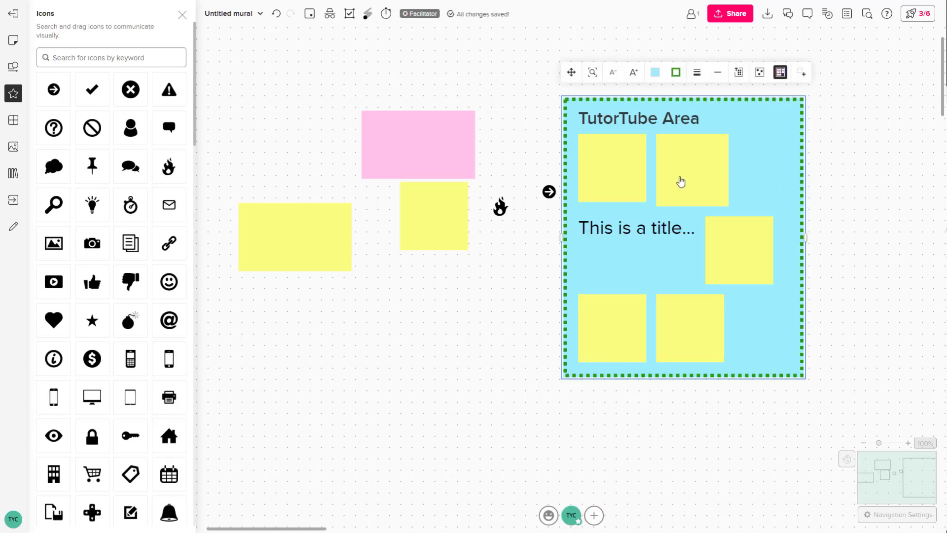
pyautogui.moveTo(613, 167); pyautogui.dragTo(367, 317)
pyautogui.moveTo(634, 195); pyautogui.dragTo(513, 398)
pyautogui.moveTo(643, 252); pyautogui.dragTo(723, 373)
pyautogui.moveTo(617, 245); pyautogui.dragTo(615, 444)
pyautogui.moveTo(755, 168); pyautogui.dragTo(601, 329)
pyautogui.moveTo(639, 149); pyautogui.dragTo(562, 271)
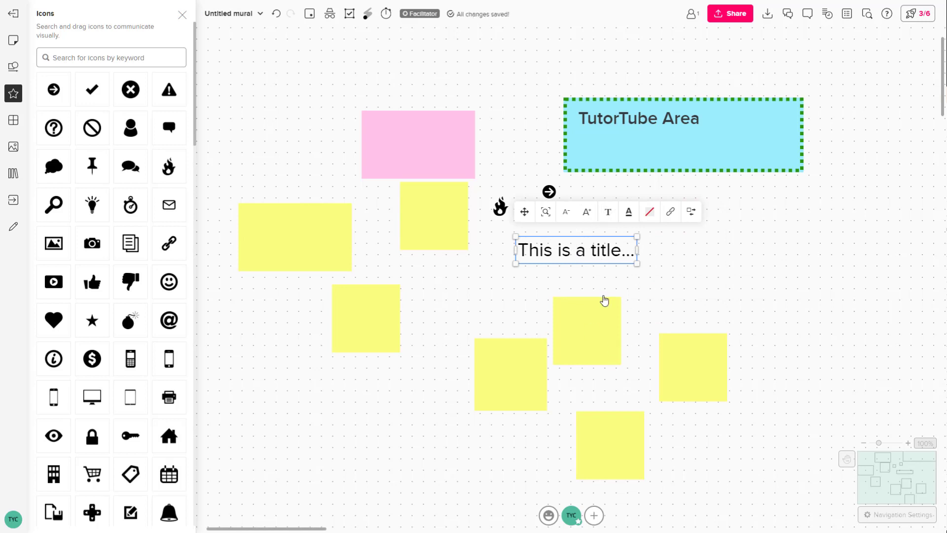
# Move three sticky notes and the title back into TutorTube Area
pyautogui.click(704, 101)
pyautogui.moveTo(611, 302); pyautogui.dragTo(688, 176)
pyautogui.moveTo(600, 254); pyautogui.dragTo(617, 148)
pyautogui.moveTo(714, 351); pyautogui.dragTo(695, 168)
pyautogui.moveTo(539, 359); pyautogui.dragTo(730, 214)
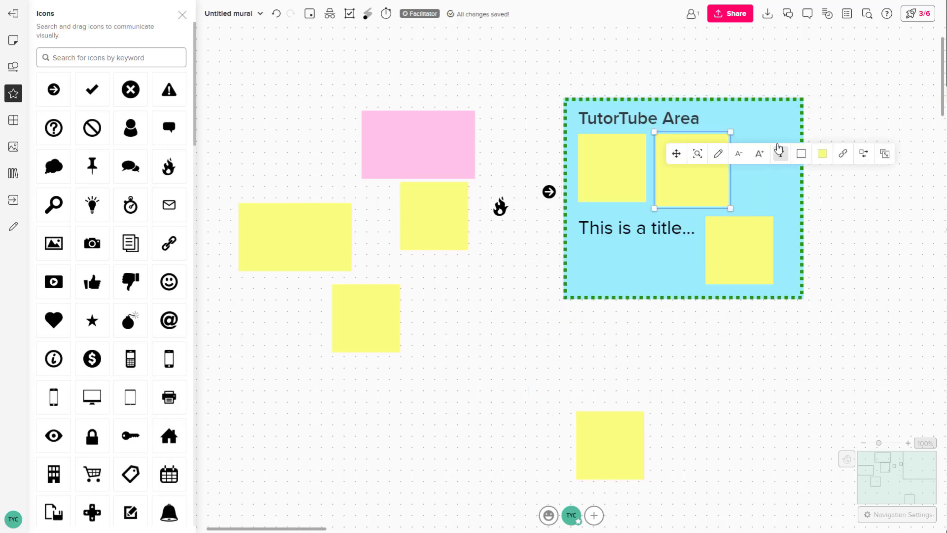
pyautogui.click(792, 195)
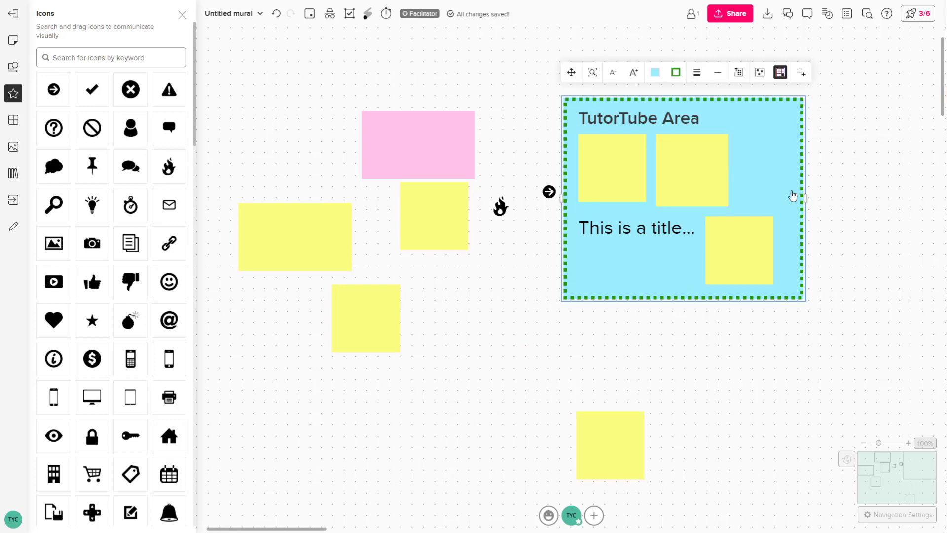